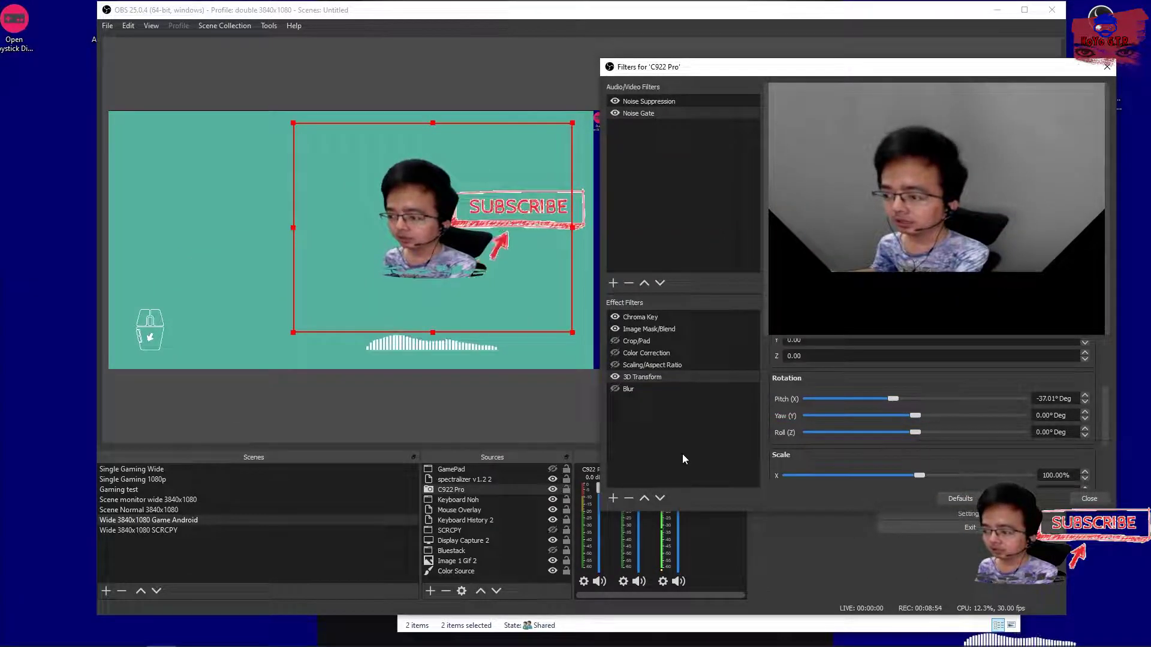
Turn off the 3D Transform filter on the C922 Pro source and turn on its Blur filter with the Box type
{"action": "left_click", "coordinate": [682, 456]}
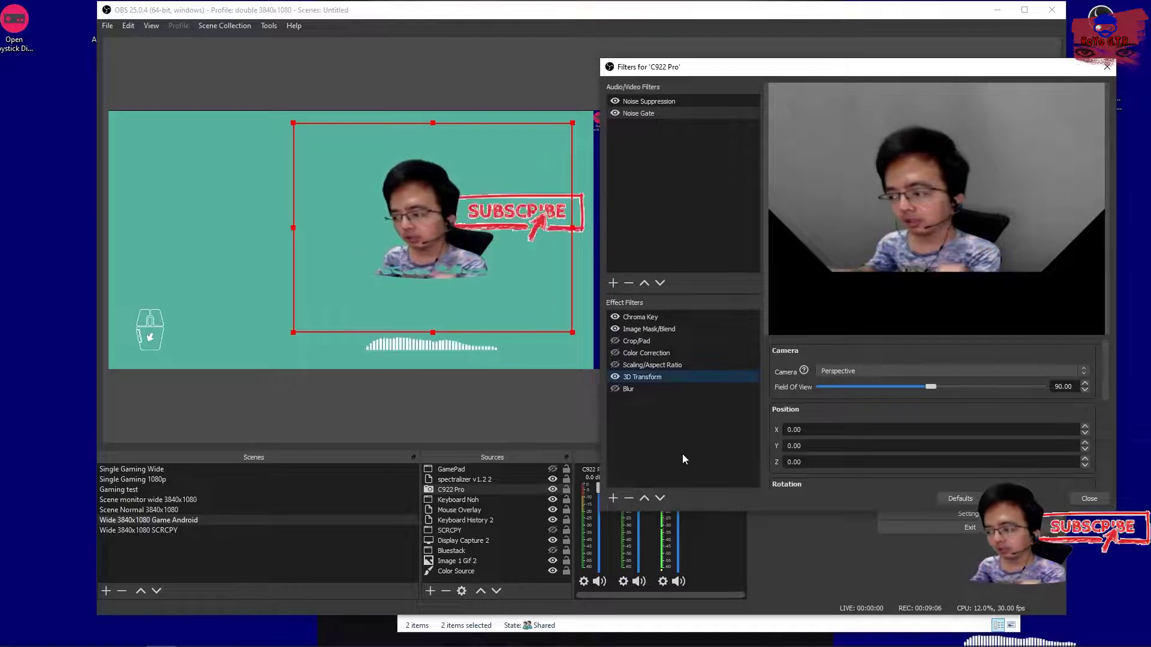
{"action": "left_click", "coordinate": [615, 377]}
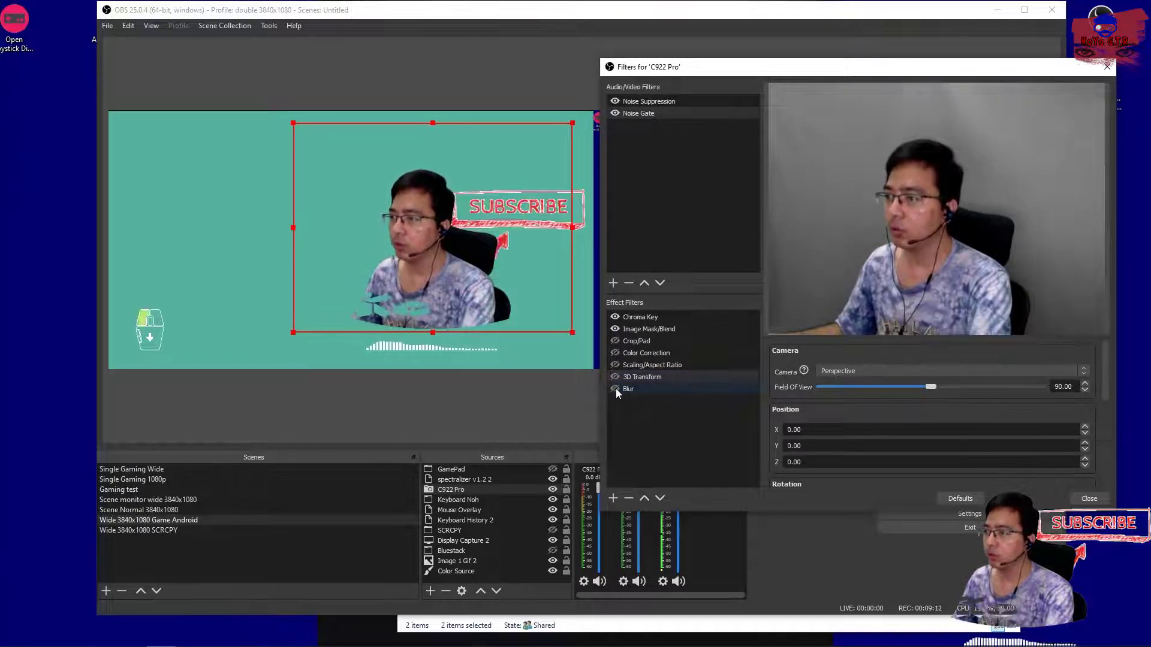
{"action": "left_click", "coordinate": [615, 389]}
{"action": "left_click", "coordinate": [961, 354]}
{"action": "left_click", "coordinate": [957, 358]}
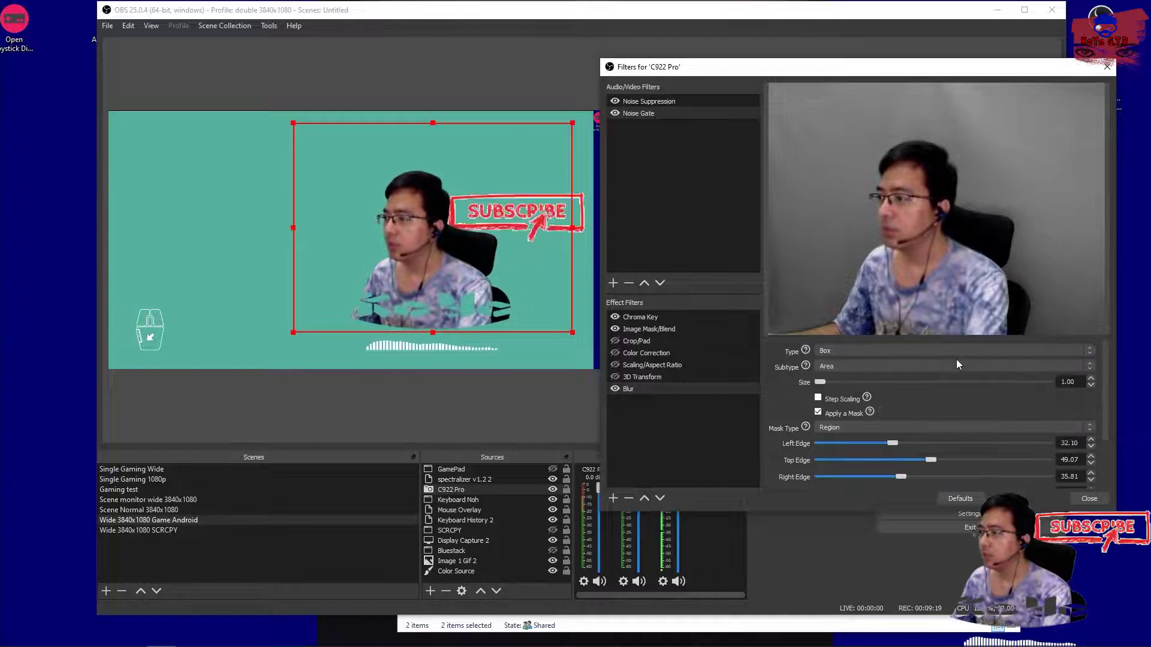
{"action": "left_click", "coordinate": [959, 353]}
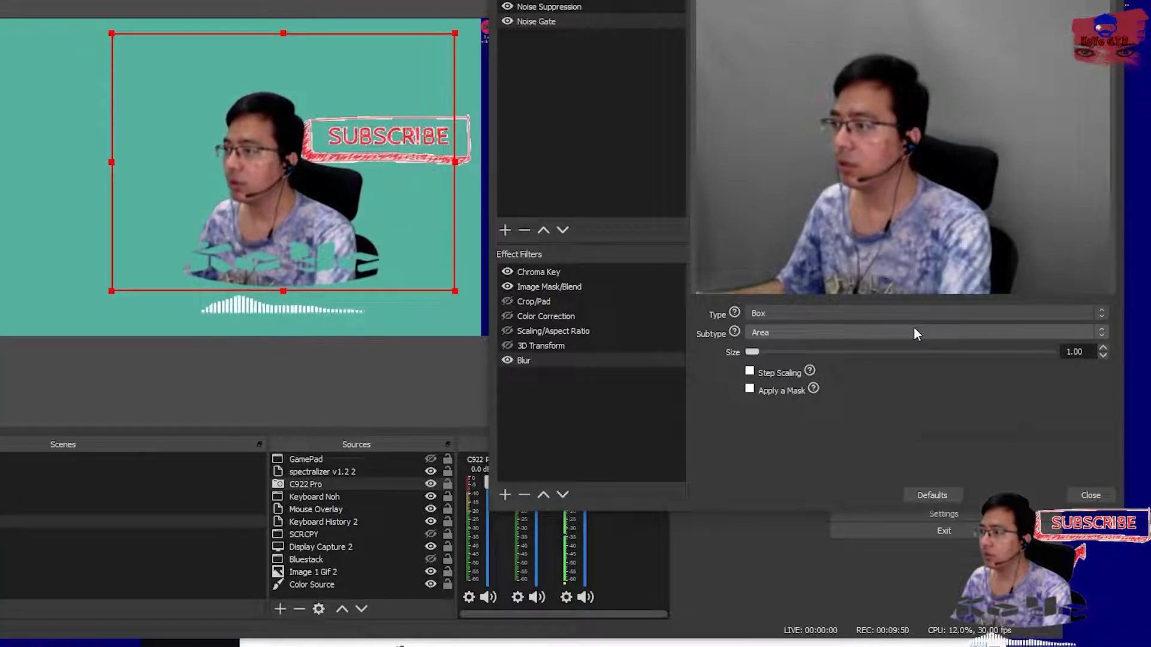
Try the Directional, Rotational and Zoom subtypes of the Box blur, and return the subtype to Area
{"action": "left_click", "coordinate": [914, 331]}
{"action": "left_click", "coordinate": [911, 353]}
{"action": "left_click", "coordinate": [916, 331]}
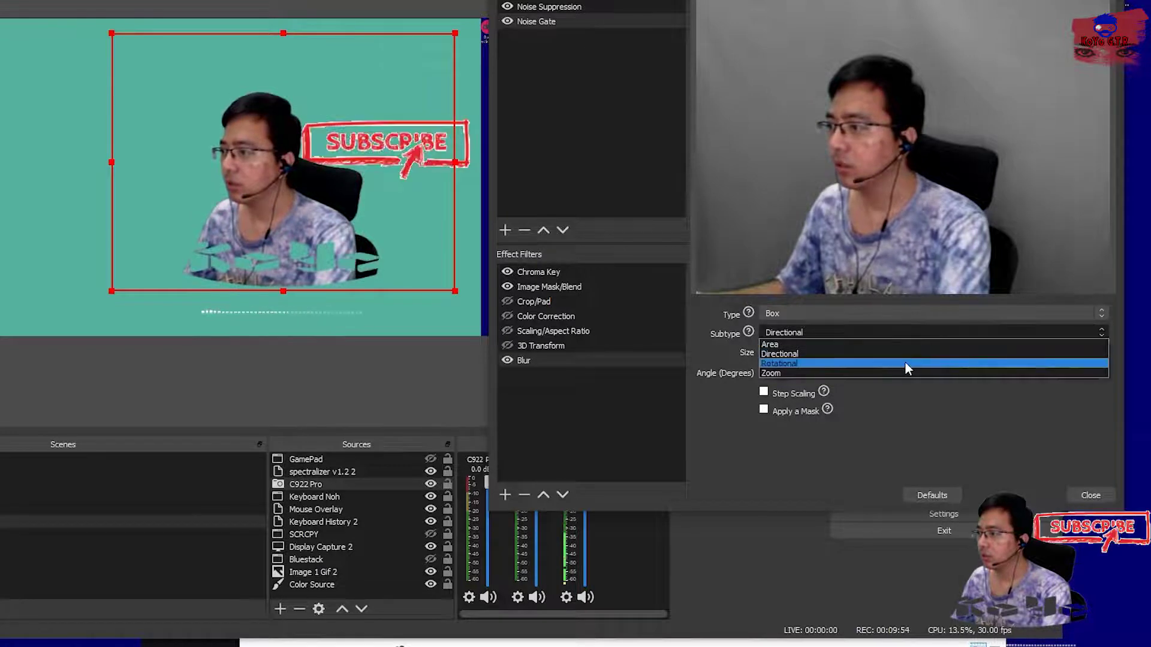
{"action": "left_click", "coordinate": [905, 360]}
{"action": "left_click", "coordinate": [918, 331]}
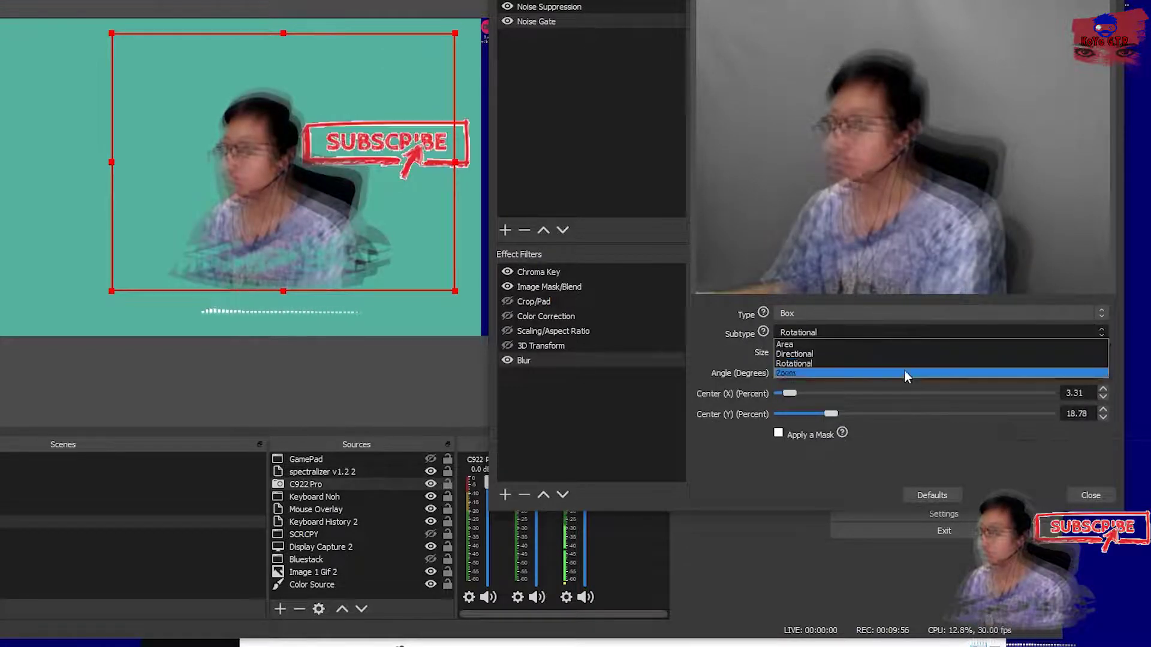
{"action": "left_click", "coordinate": [903, 373]}
{"action": "left_click", "coordinate": [918, 330]}
{"action": "left_click", "coordinate": [910, 344]}
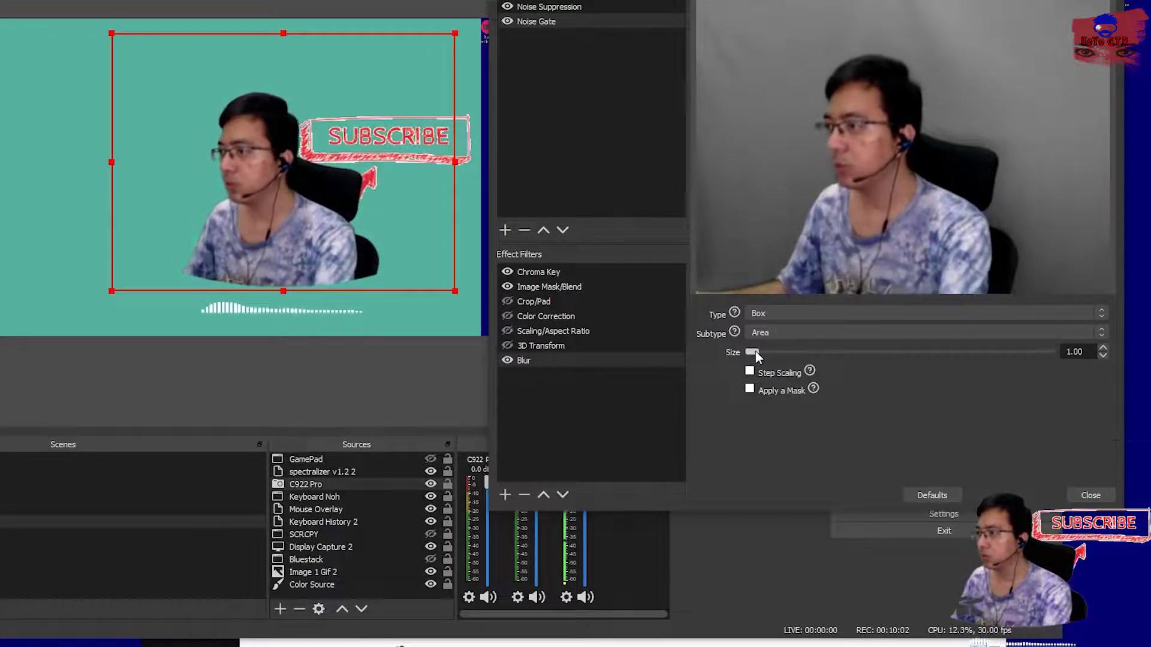
Keep the Box blur type, raise its size to 23, and try step scaling on and off
{"action": "left_click", "coordinate": [786, 315]}
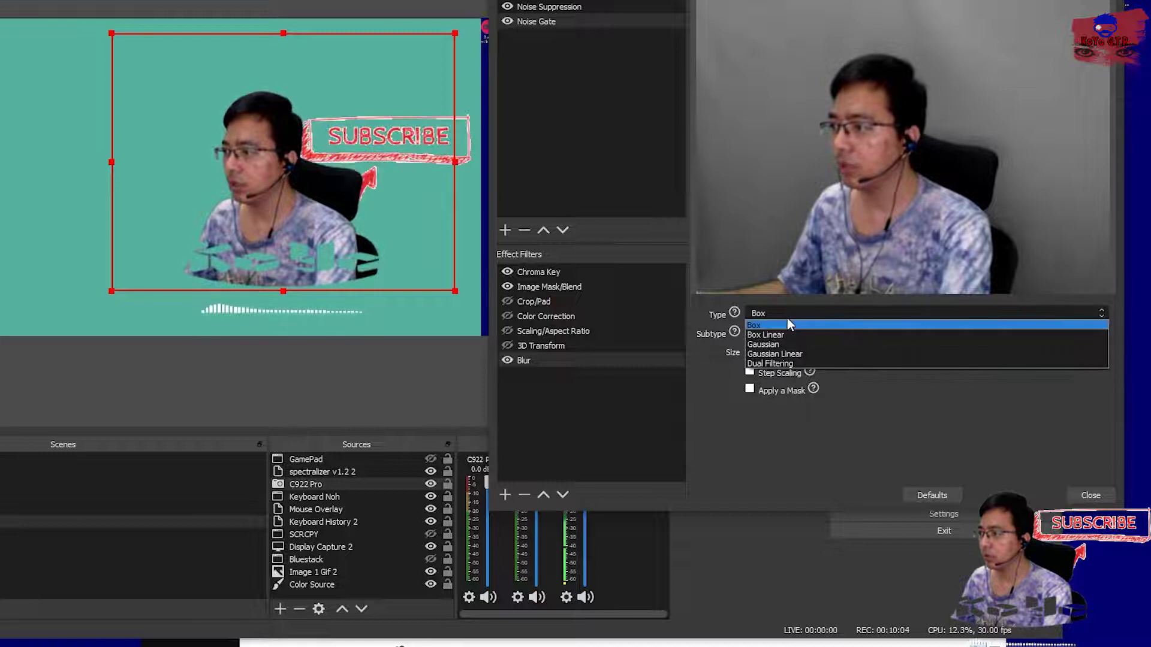
{"action": "left_click", "coordinate": [897, 400]}
{"action": "left_click_drag", "start_coordinate": [753, 352], "coordinate": [799, 355]}
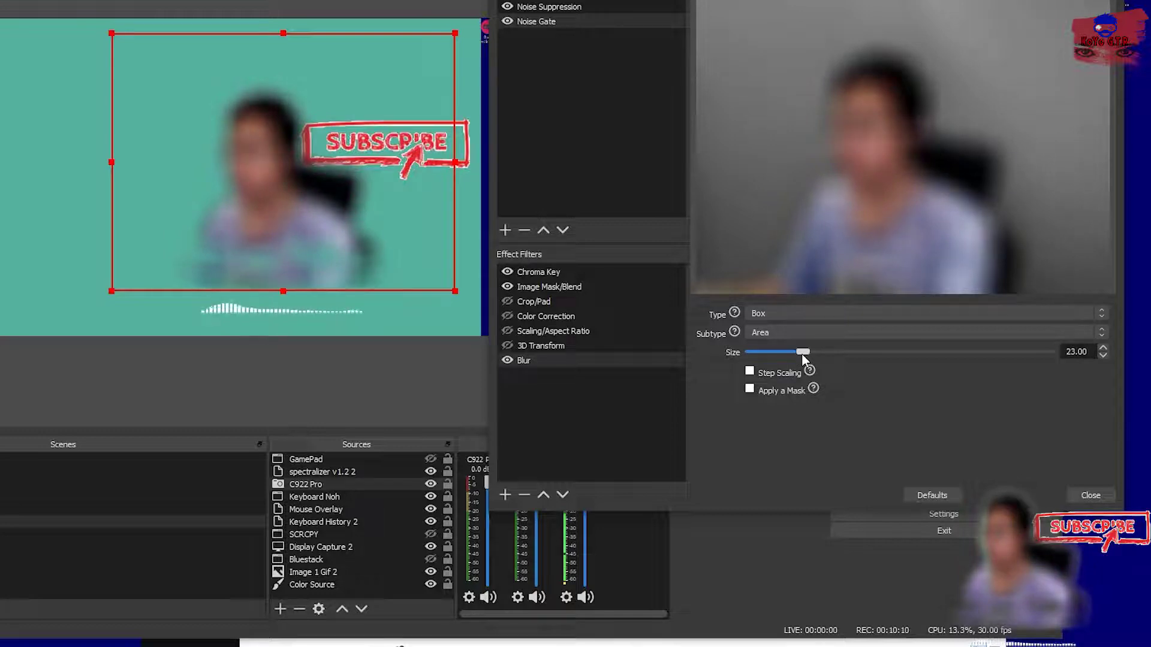
{"action": "left_click", "coordinate": [751, 372]}
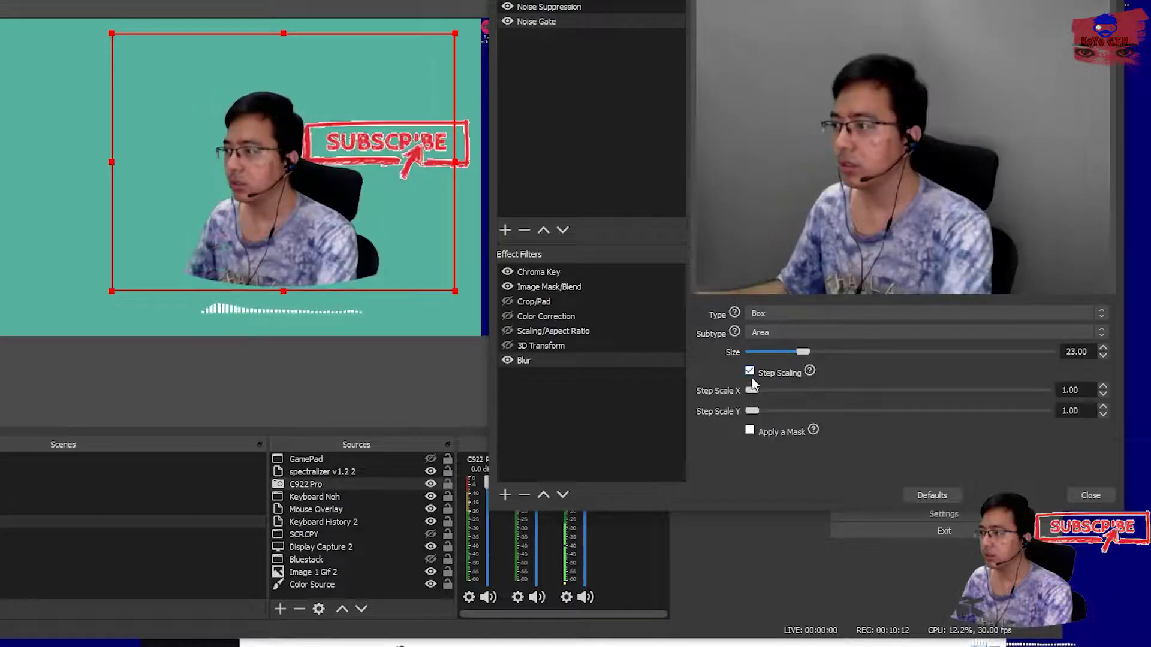
{"action": "left_click", "coordinate": [750, 372]}
Apply a region mask to the blur with left edge 18.83, top edge 23.61 and right edge 23.61
{"action": "left_click", "coordinate": [750, 389]}
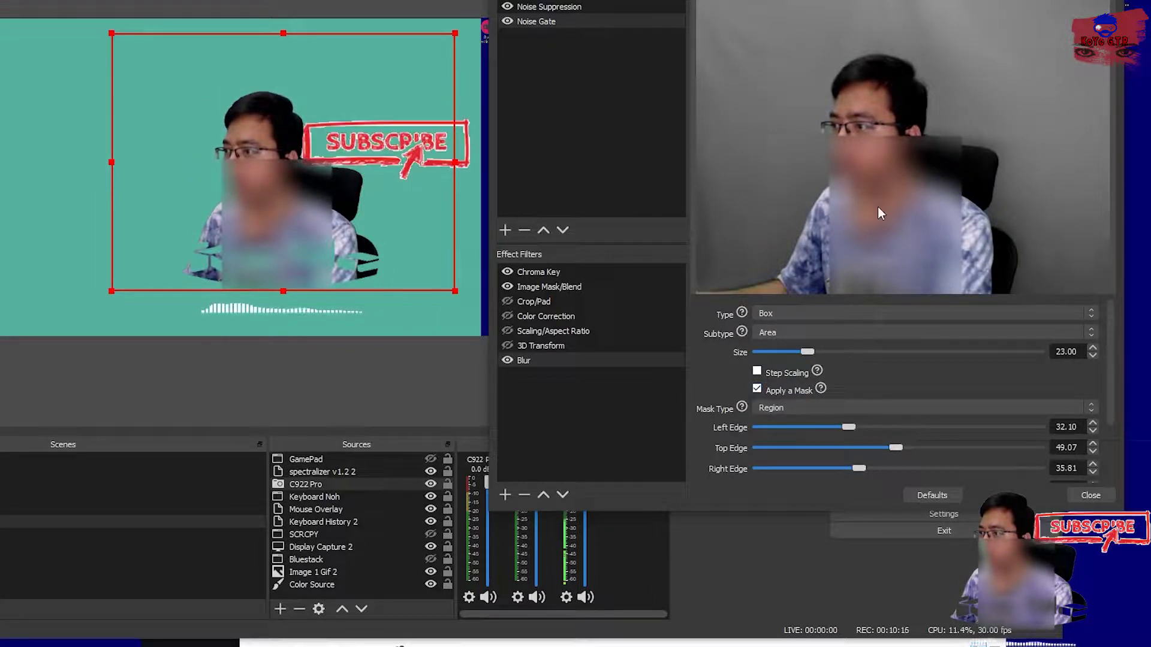
{"action": "left_click_drag", "start_coordinate": [848, 428], "coordinate": [796, 443]}
{"action": "left_click_drag", "start_coordinate": [900, 451], "coordinate": [823, 450]}
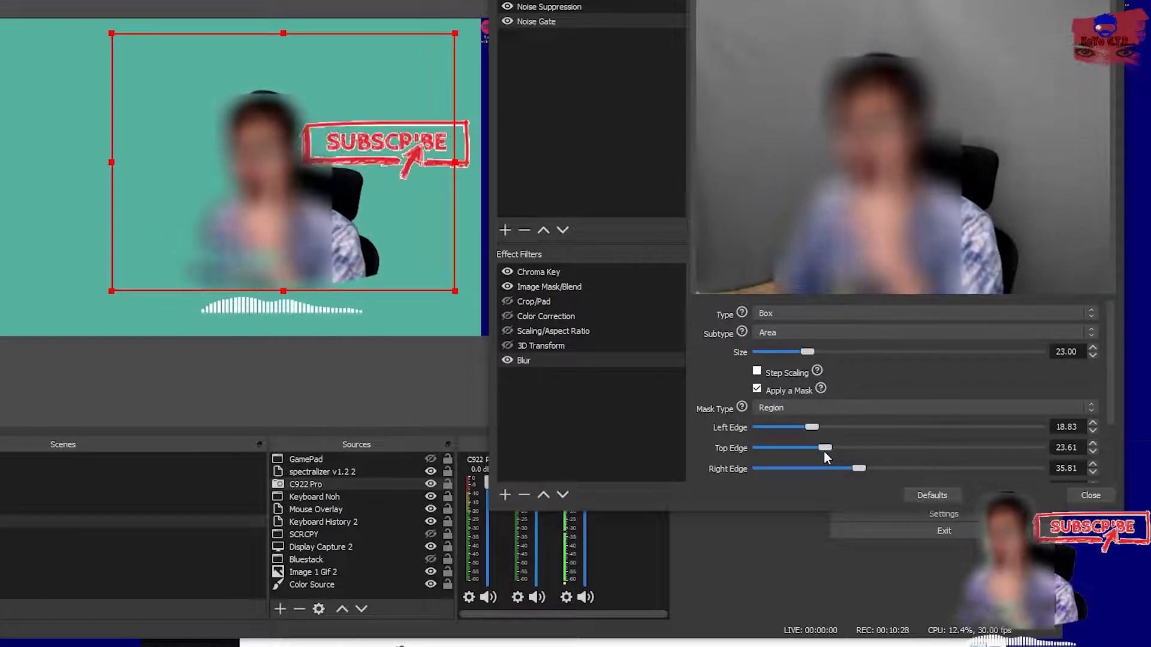
{"action": "left_click_drag", "start_coordinate": [863, 473], "coordinate": [830, 479]}
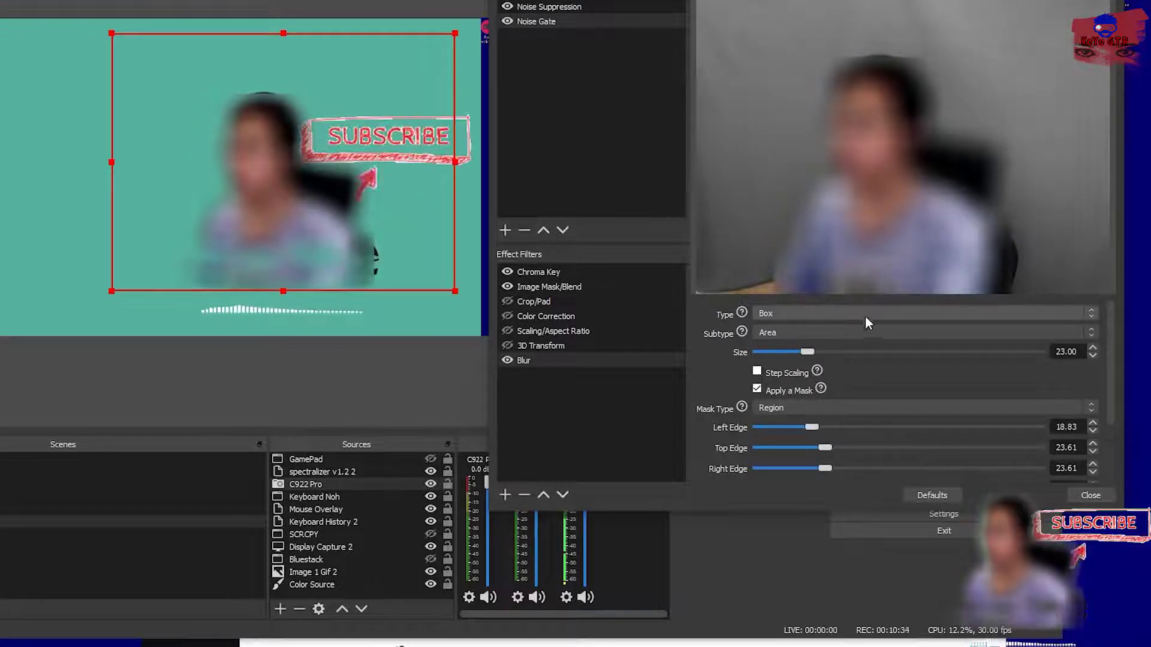
Reset the Blur filter to defaults and try the Directional subtype with size 15 and an angle of 85.71 degrees
{"action": "left_click", "coordinate": [926, 496]}
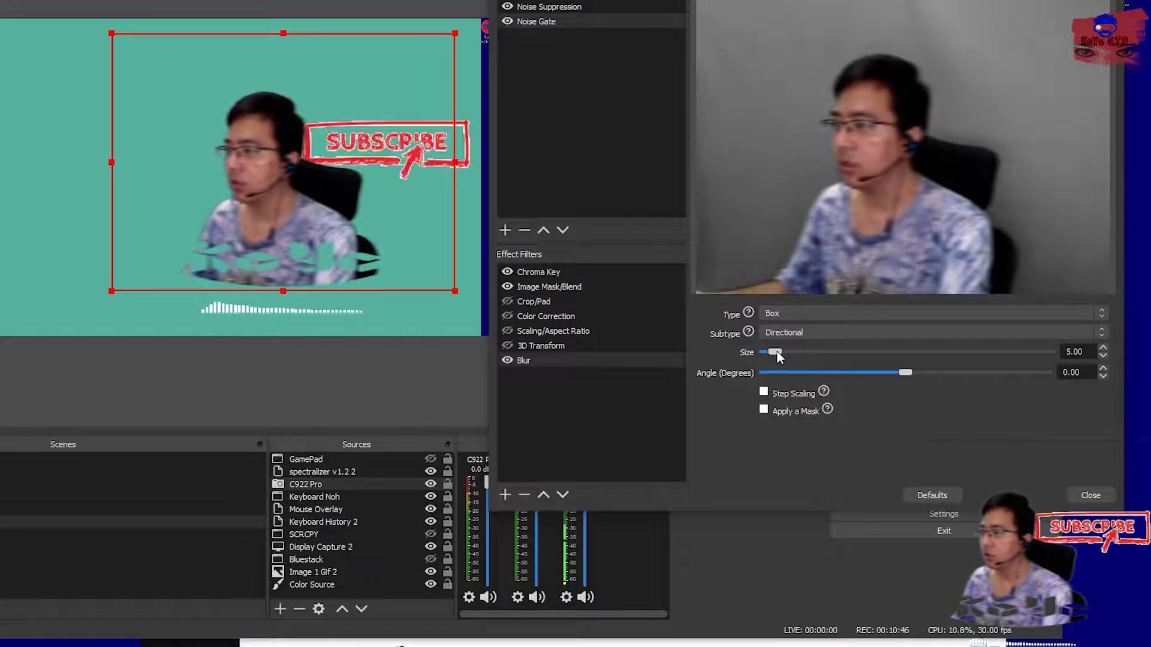
{"action": "mouse_move", "coordinate": [777, 351]}
{"action": "left_mouse_down"}
{"action": "mouse_move", "coordinate": [932, 354]}
{"action": "mouse_move", "coordinate": [787, 353]}
{"action": "left_mouse_up"}
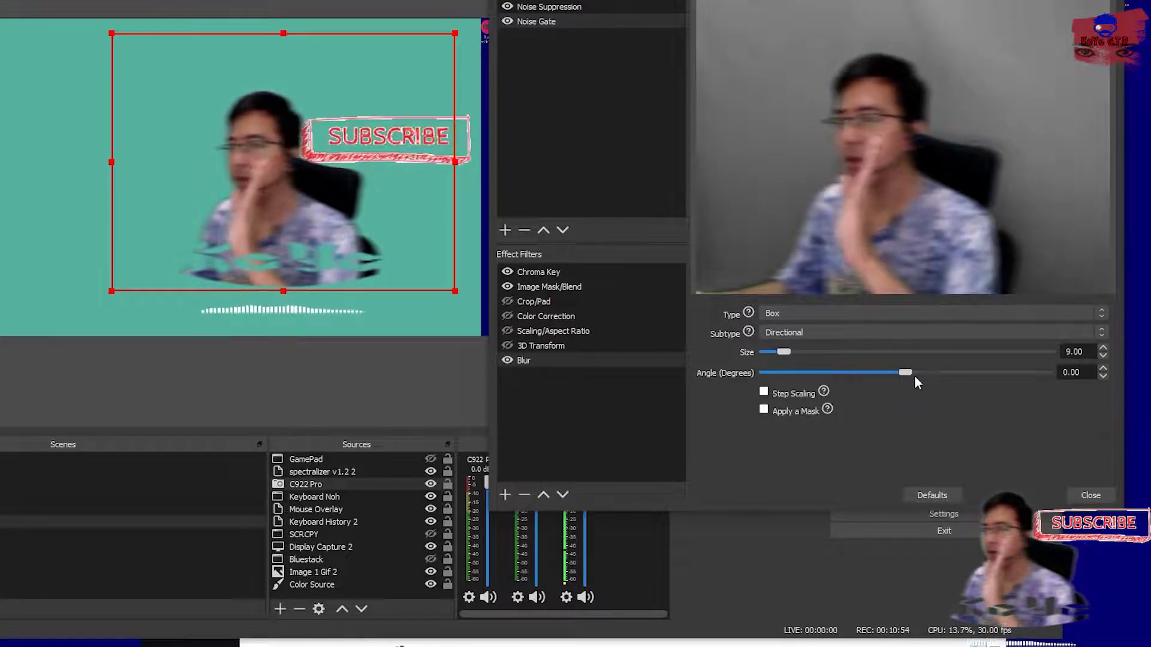
{"action": "left_click_drag", "start_coordinate": [785, 352], "coordinate": [802, 352]}
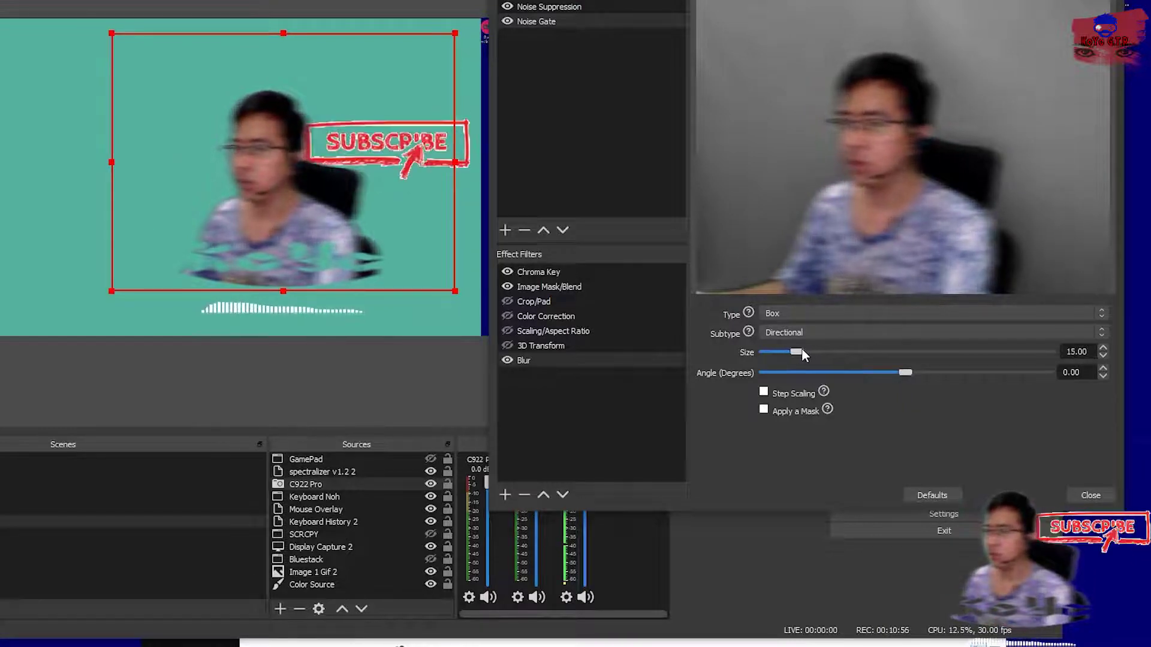
{"action": "left_click_drag", "start_coordinate": [902, 373], "coordinate": [966, 382]}
Try the Rotational blur subtype with size 1, angle 2.01 degrees and its center at X 62.15, Y 72.38 percent
{"action": "left_click", "coordinate": [839, 332]}
{"action": "left_click", "coordinate": [807, 365]}
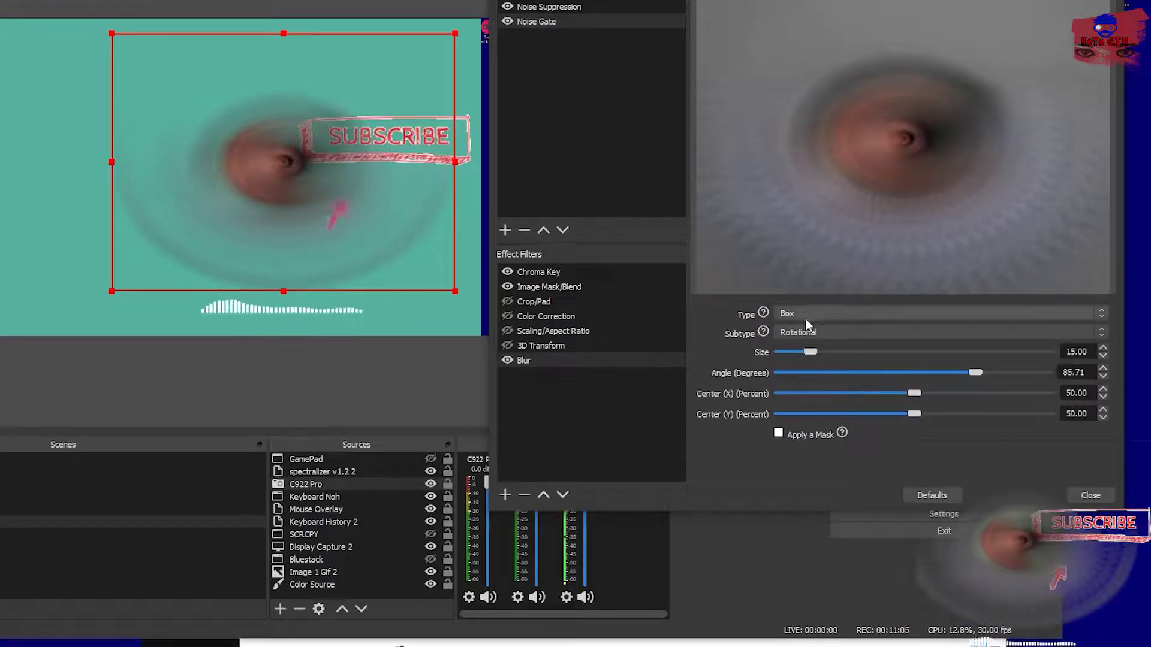
{"action": "left_click_drag", "start_coordinate": [811, 351], "coordinate": [777, 351]}
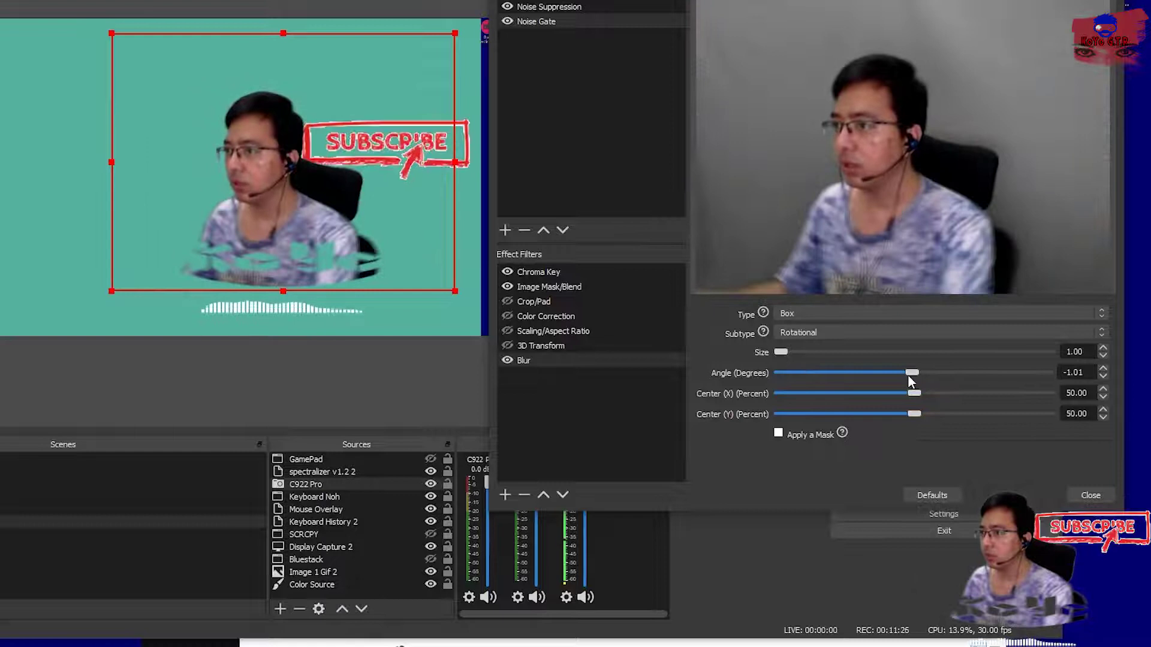
{"action": "left_click_drag", "start_coordinate": [910, 380], "coordinate": [909, 375]}
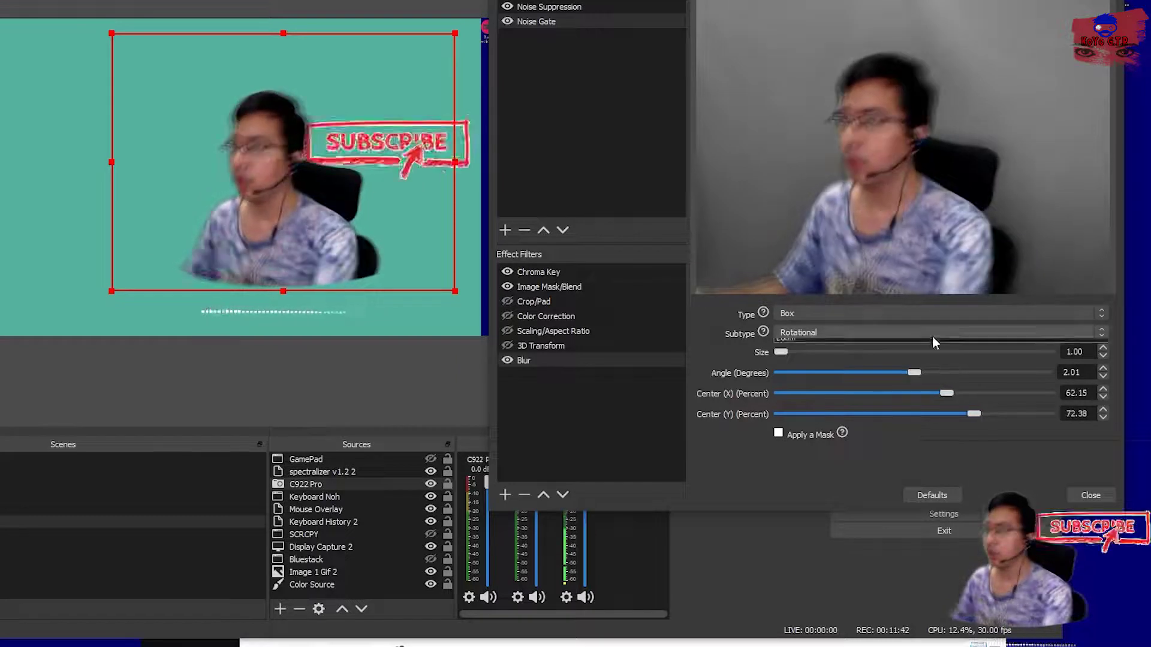
Try the Zoom blur subtype with size 75 and its center at X 37.02, Y 75.97 percent
{"action": "left_click", "coordinate": [933, 334]}
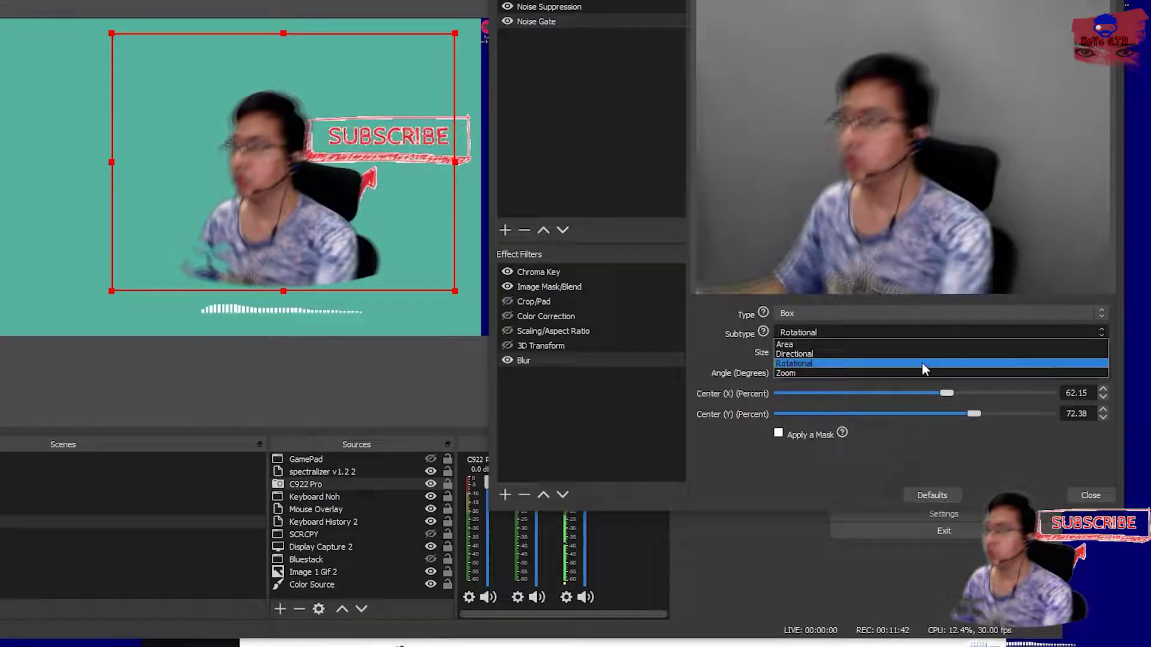
{"action": "left_click", "coordinate": [920, 372]}
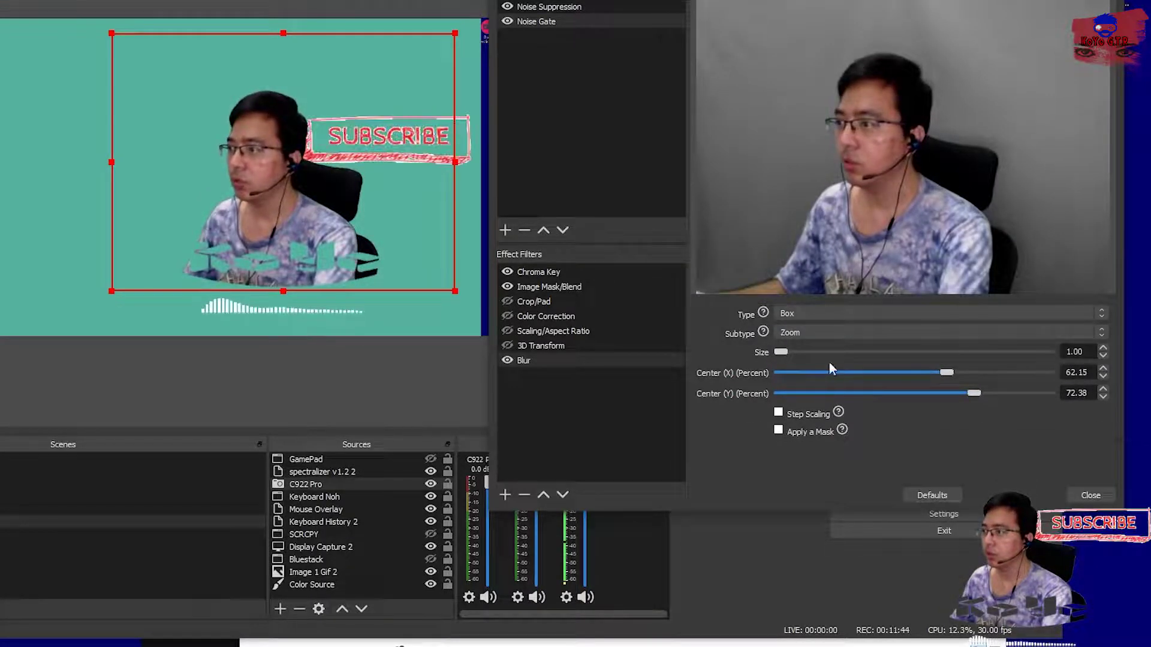
{"action": "left_click_drag", "start_coordinate": [836, 360], "coordinate": [919, 364]}
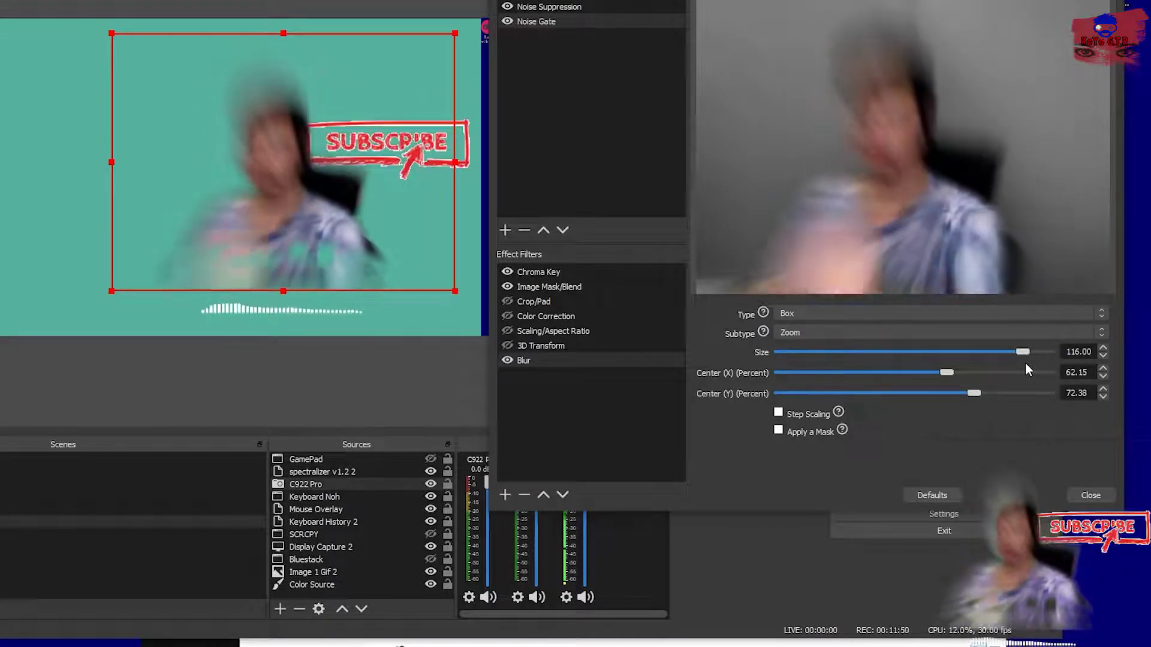
{"action": "left_click_drag", "start_coordinate": [1023, 352], "coordinate": [879, 374]}
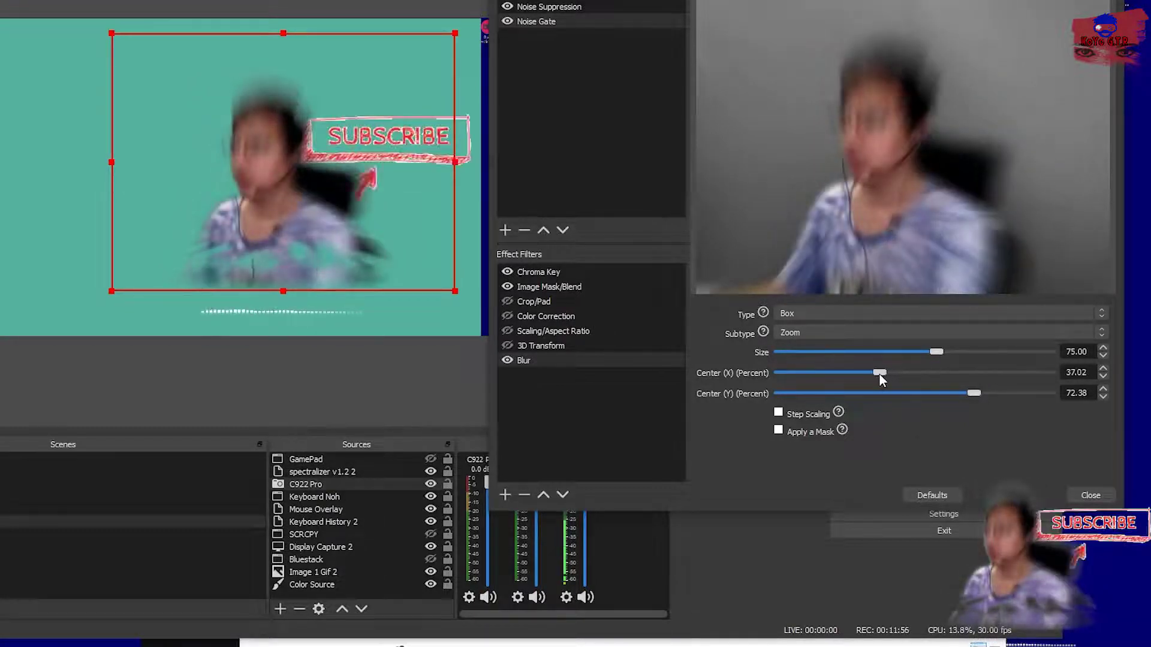
{"action": "mouse_move", "coordinate": [972, 394]}
{"action": "left_mouse_down"}
{"action": "mouse_move", "coordinate": [887, 393]}
{"action": "mouse_move", "coordinate": [1046, 405]}
{"action": "mouse_move", "coordinate": [973, 412]}
{"action": "left_mouse_up"}
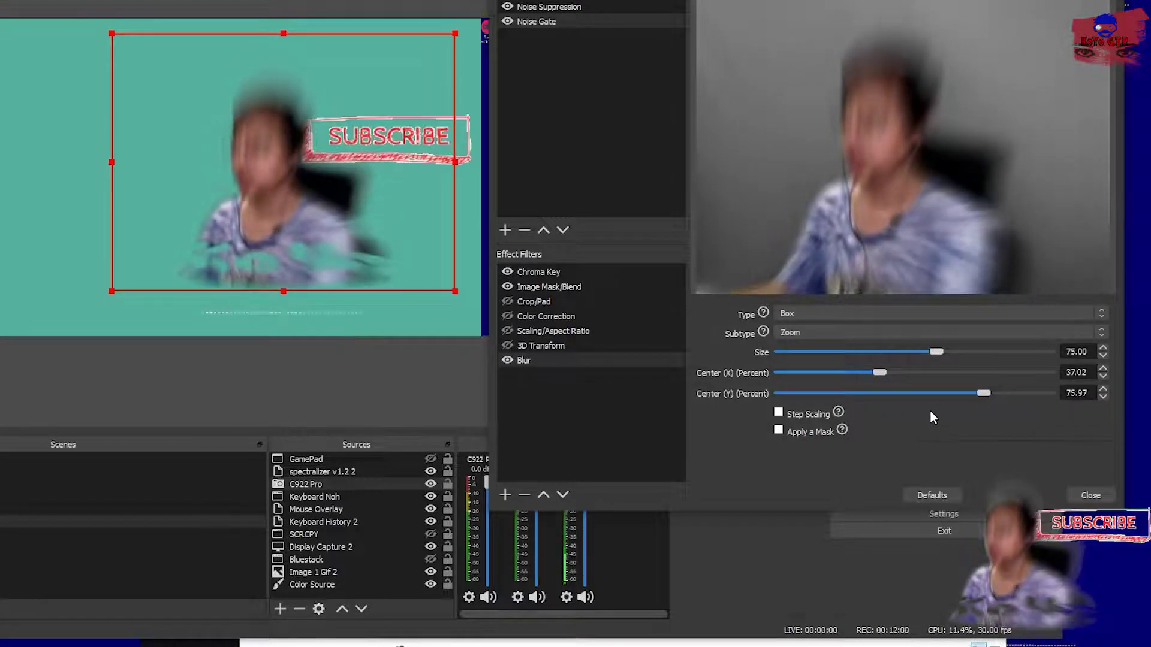
Change the blur type to Box Linear, try the Directional subtype, and return to Area with size 35
{"action": "left_click", "coordinate": [884, 331]}
{"action": "left_click", "coordinate": [889, 313]}
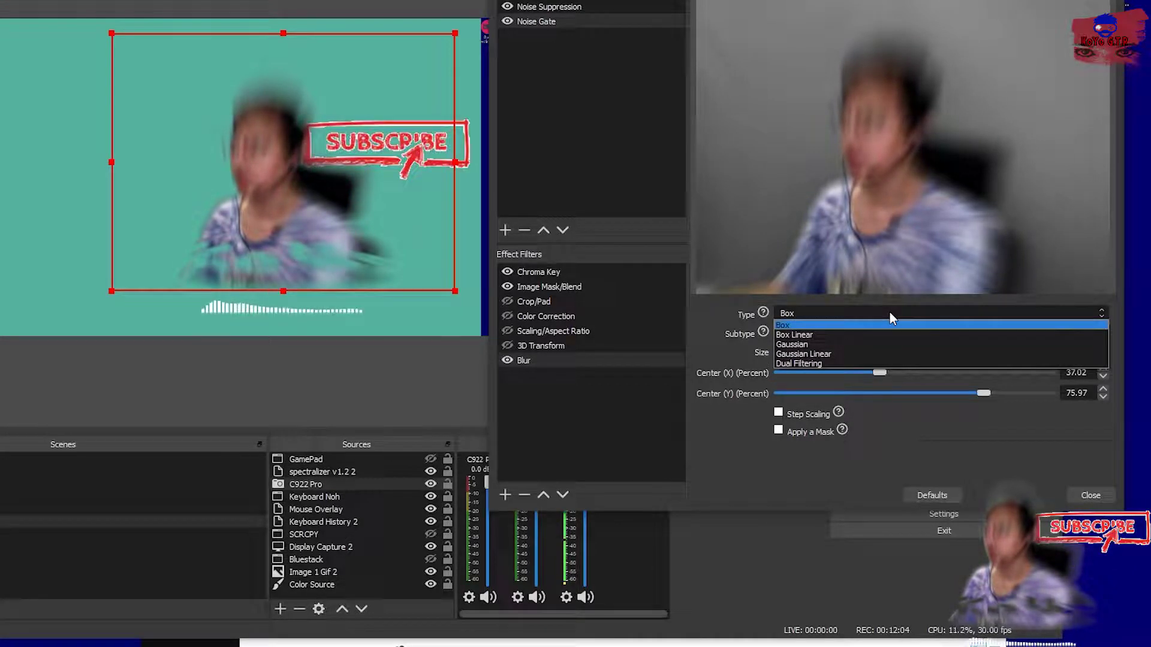
{"action": "left_click", "coordinate": [883, 334]}
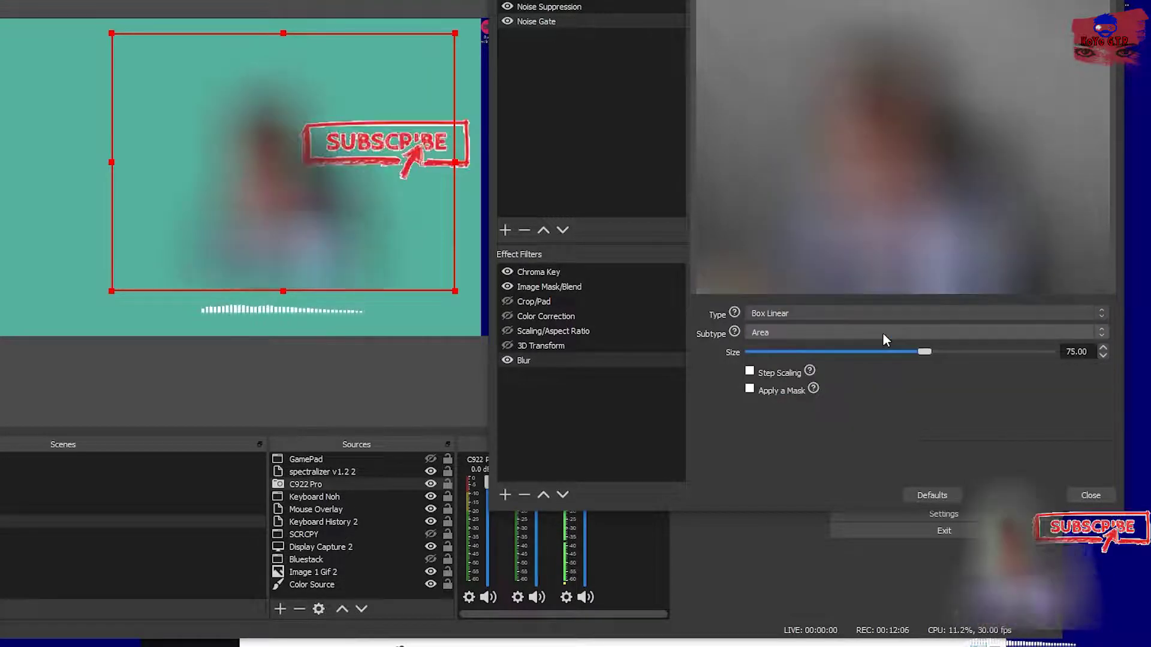
{"action": "left_click", "coordinate": [878, 331]}
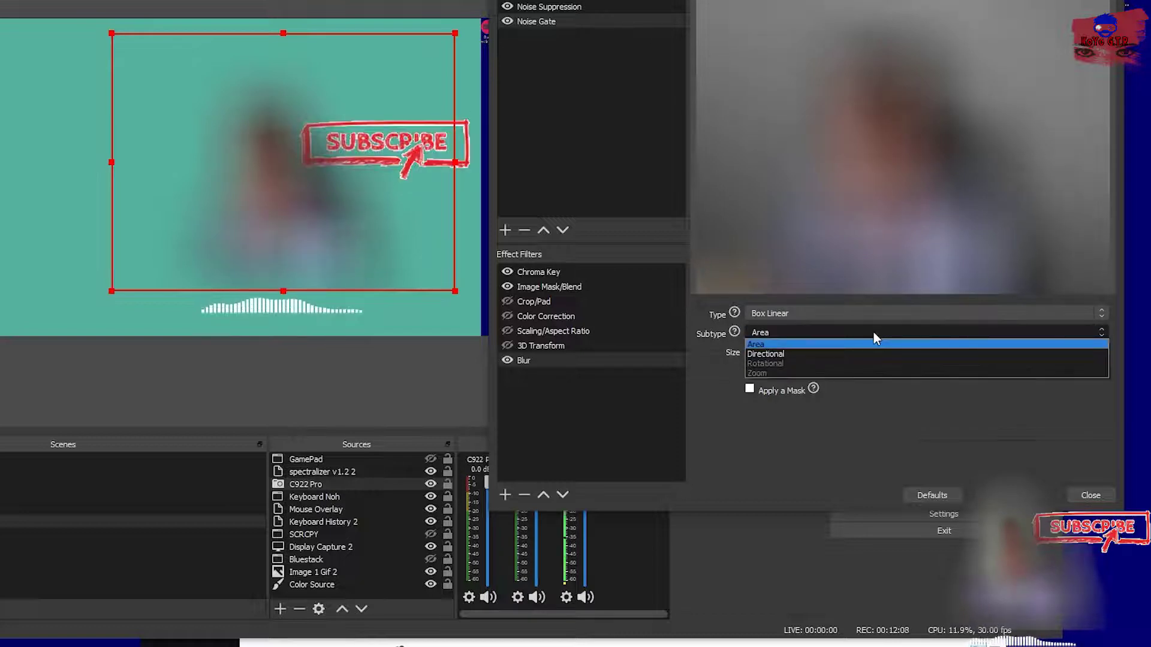
{"action": "left_click", "coordinate": [901, 355]}
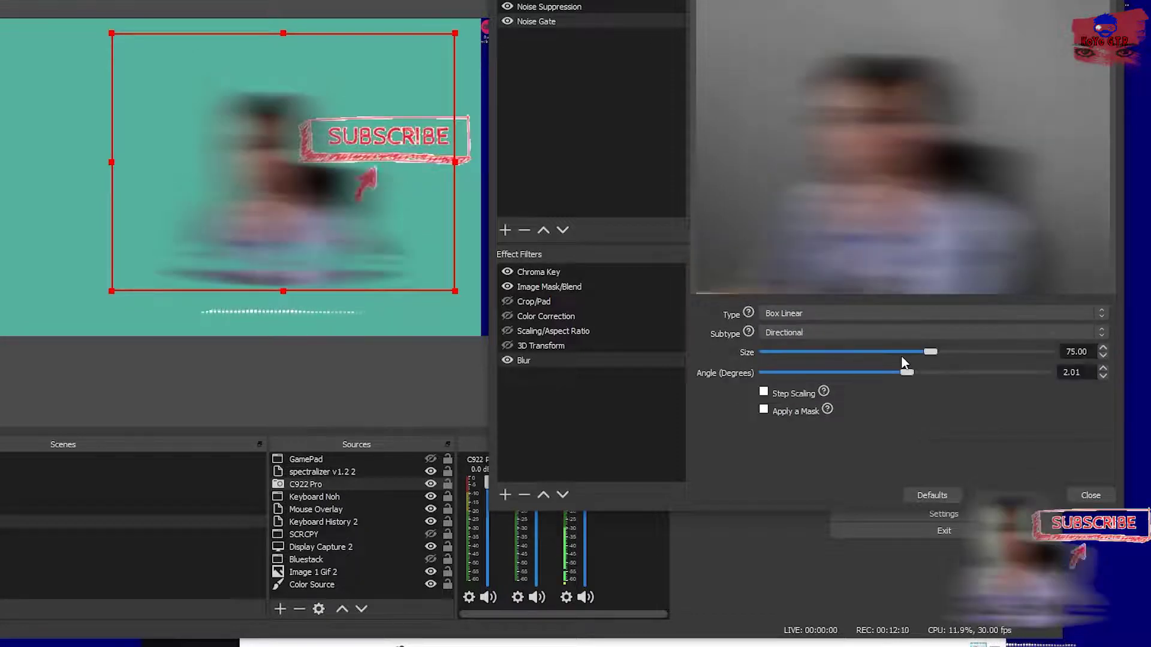
{"action": "left_click", "coordinate": [906, 334]}
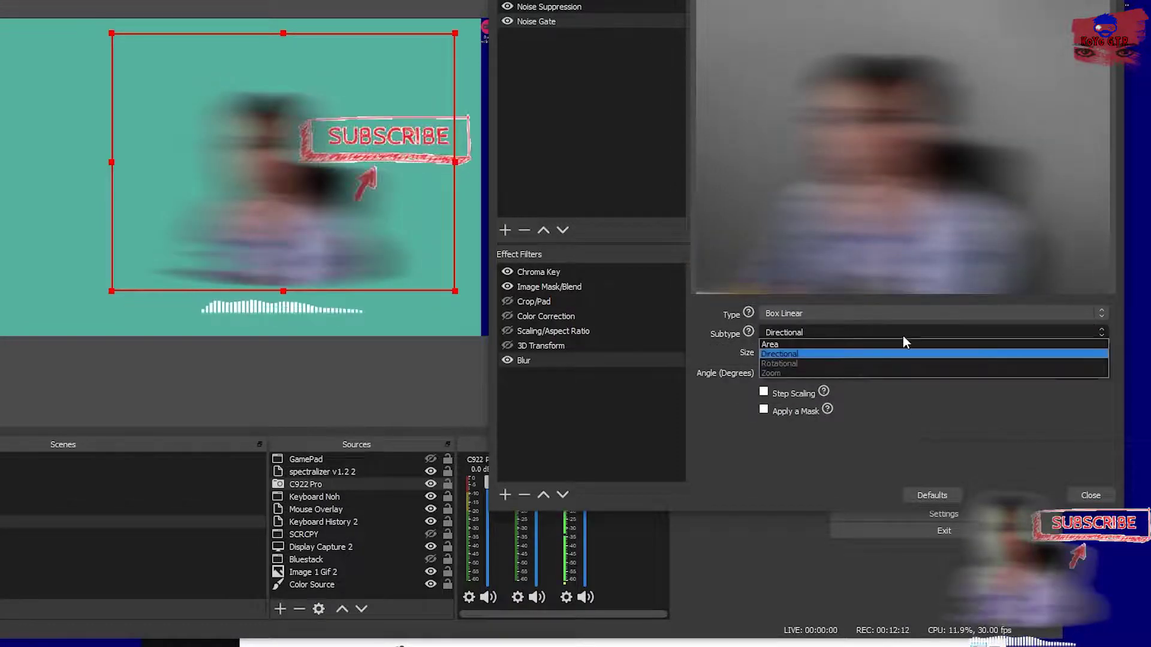
{"action": "left_click", "coordinate": [897, 340]}
{"action": "left_click_drag", "start_coordinate": [921, 353], "coordinate": [825, 354]}
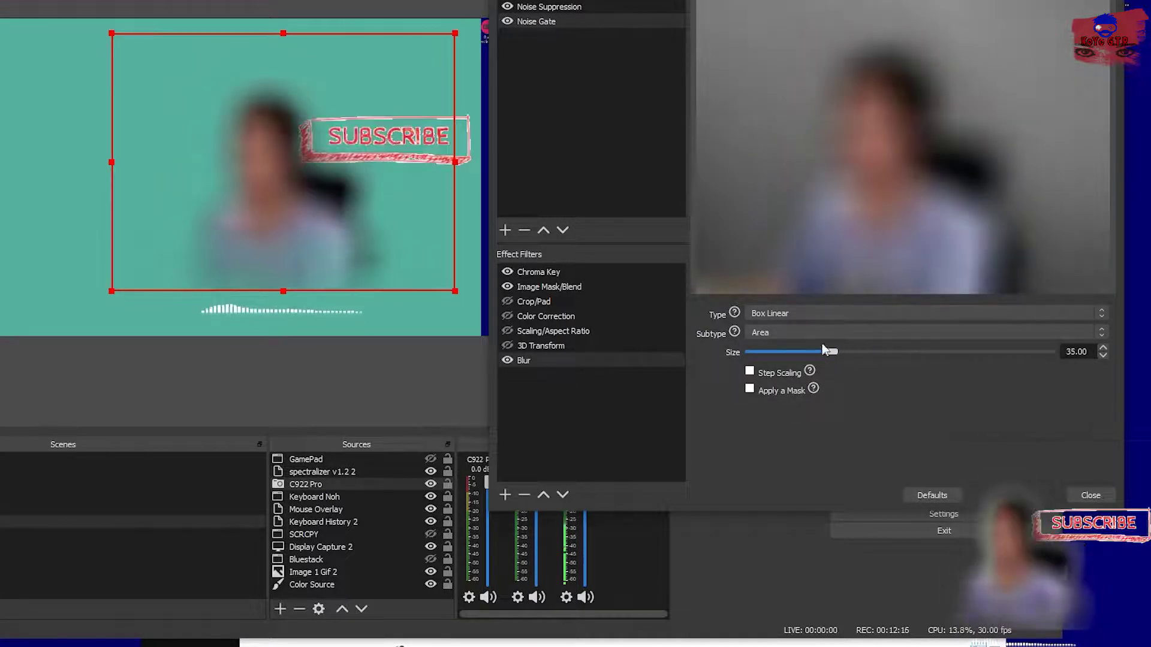
Change the blur type to Gaussian, keep the Area subtype, and set the size to 47
{"action": "left_click", "coordinate": [836, 312]}
{"action": "left_click", "coordinate": [829, 344]}
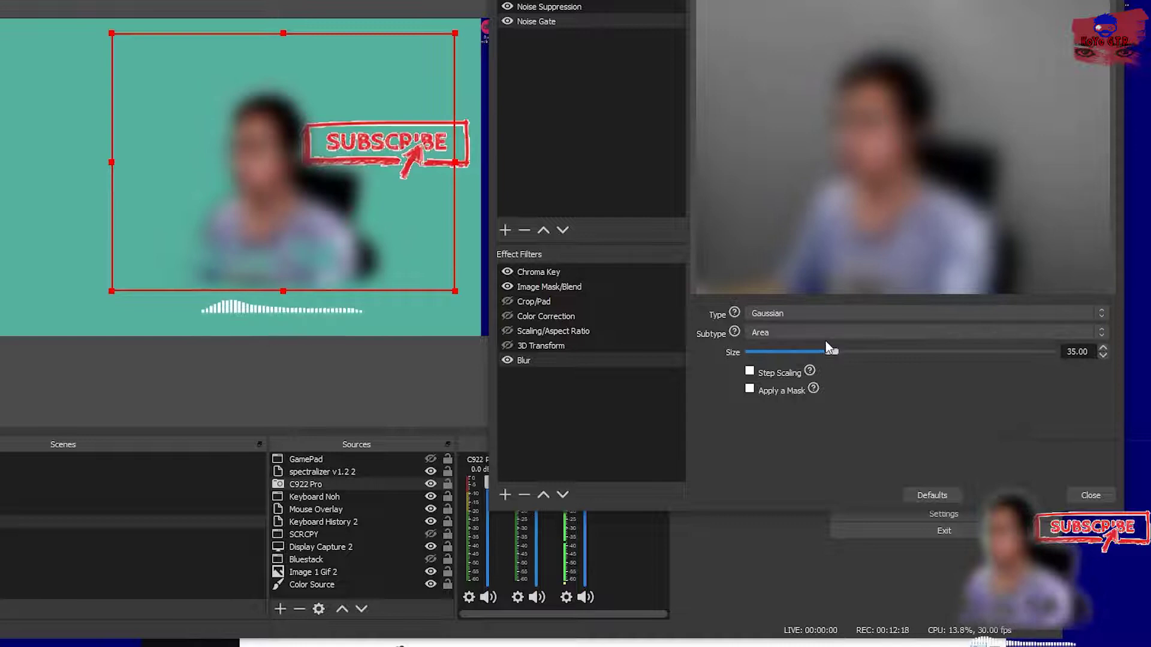
{"action": "left_click", "coordinate": [824, 331]}
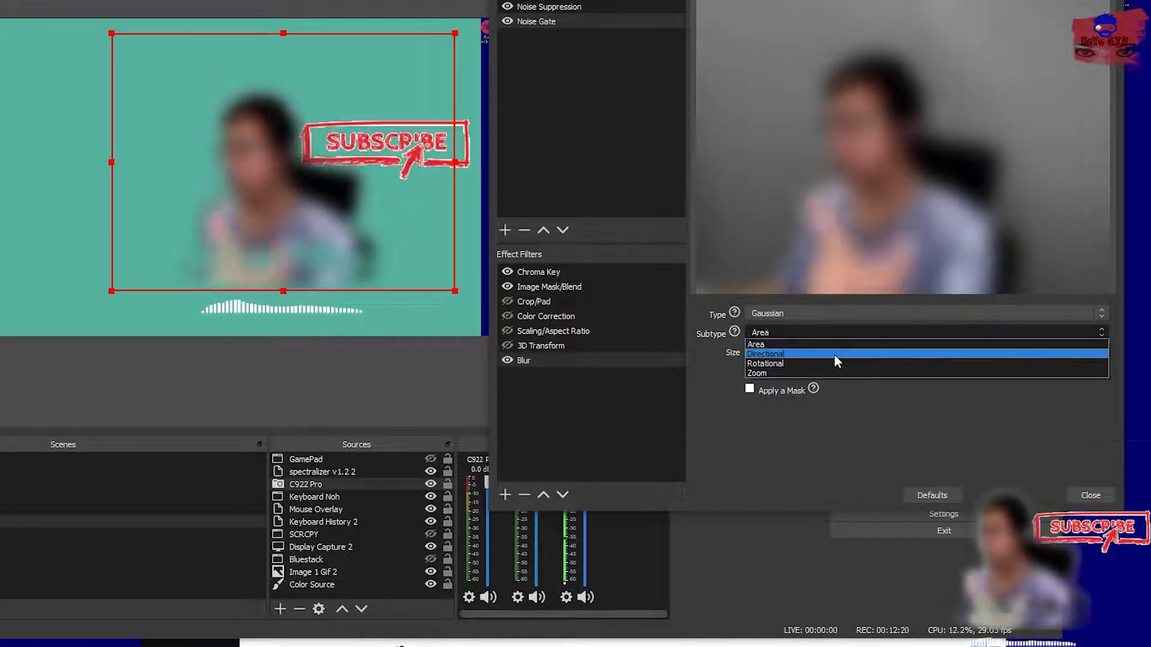
{"action": "left_click", "coordinate": [839, 344]}
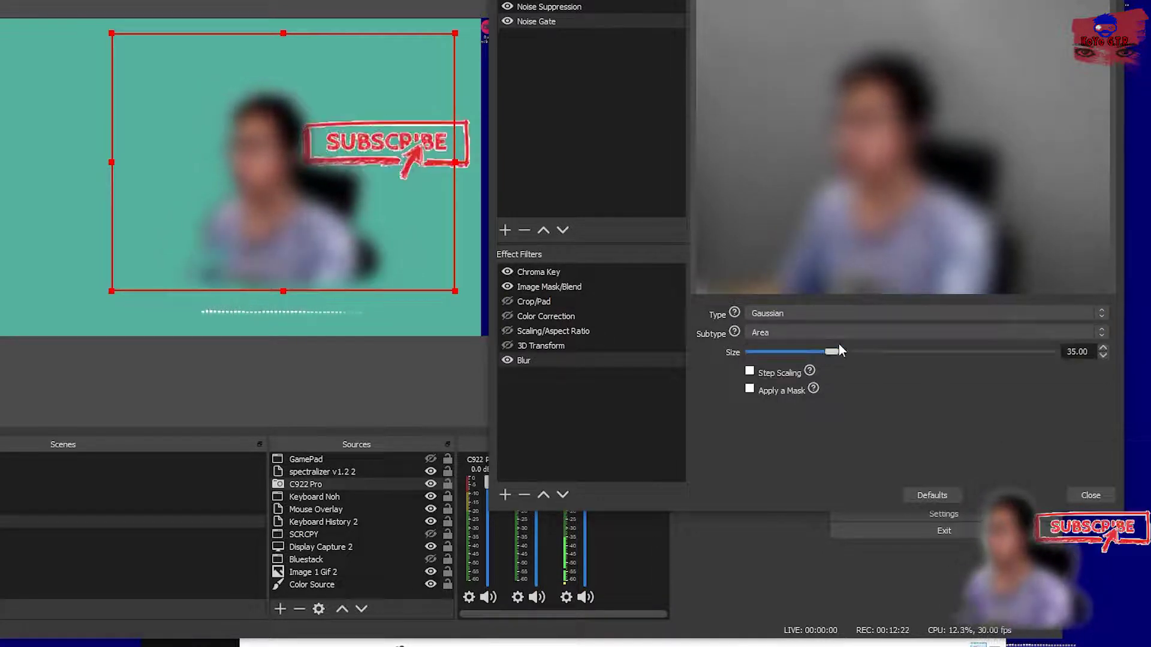
{"action": "mouse_move", "coordinate": [838, 349]}
{"action": "left_mouse_down"}
{"action": "mouse_move", "coordinate": [770, 354]}
{"action": "mouse_move", "coordinate": [881, 344]}
{"action": "mouse_move", "coordinate": [771, 339]}
{"action": "mouse_move", "coordinate": [856, 346]}
{"action": "left_mouse_up"}
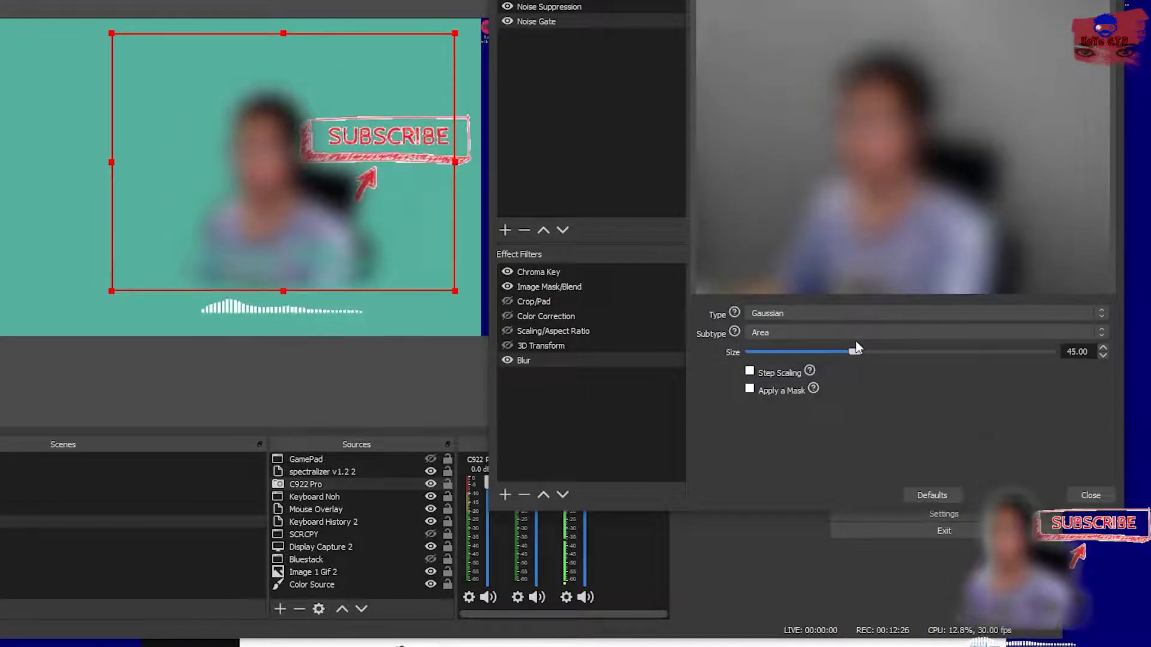
{"action": "left_click_drag", "start_coordinate": [856, 342], "coordinate": [861, 345]}
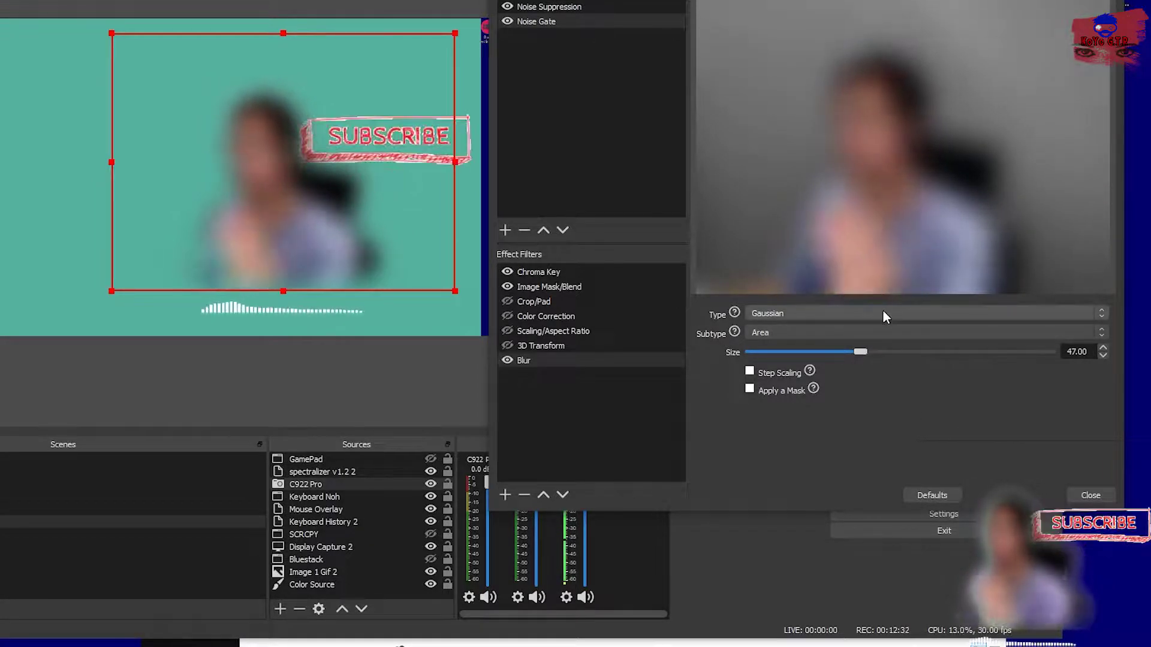
Change the blur type to Gaussian Linear and reduce its size
{"action": "left_click", "coordinate": [883, 312]}
{"action": "left_click", "coordinate": [866, 352]}
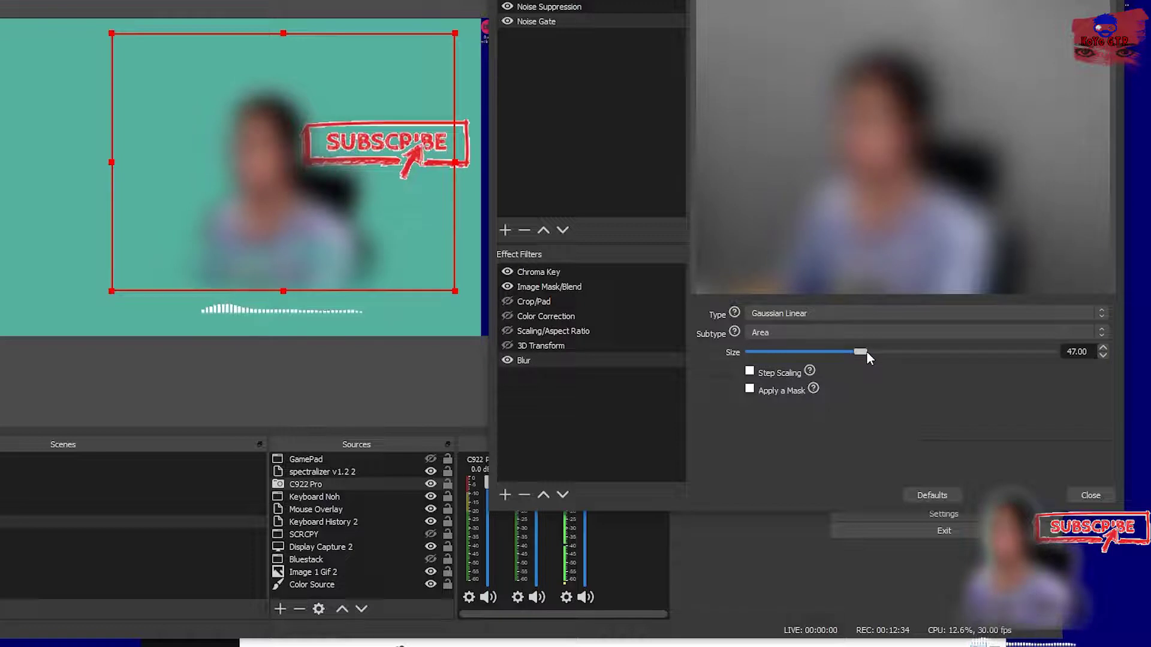
{"action": "mouse_move", "coordinate": [861, 353]}
{"action": "left_mouse_down"}
{"action": "mouse_move", "coordinate": [945, 353]}
{"action": "mouse_move", "coordinate": [838, 353]}
{"action": "left_mouse_up"}
Change the blur type to Dual Filtering and set its size to 5
{"action": "left_click", "coordinate": [845, 313]}
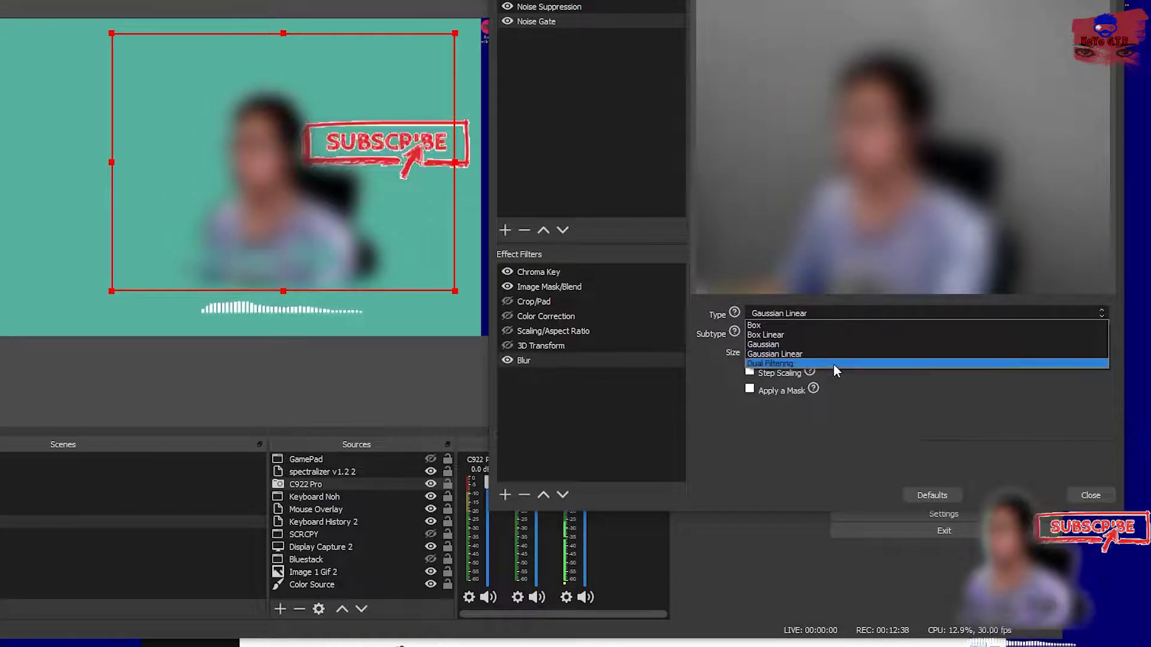
{"action": "left_click", "coordinate": [835, 364]}
{"action": "left_click_drag", "start_coordinate": [1041, 344], "coordinate": [828, 351]}
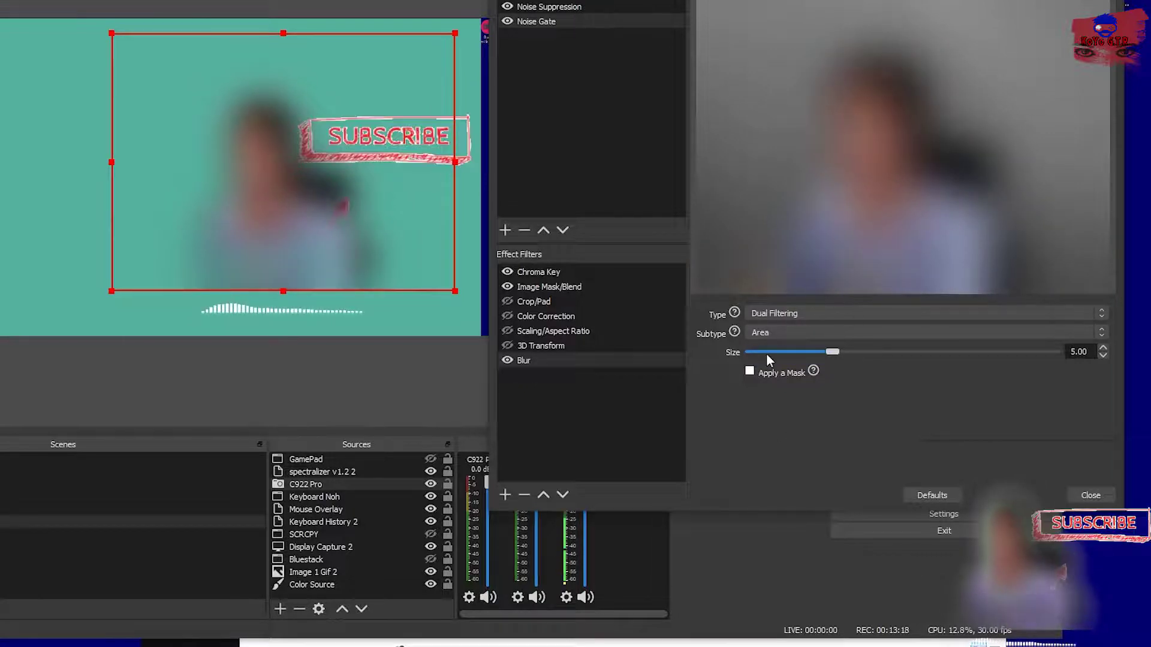
Reset the Blur filter to its default settings and turn the filter off
{"action": "left_click", "coordinate": [939, 496]}
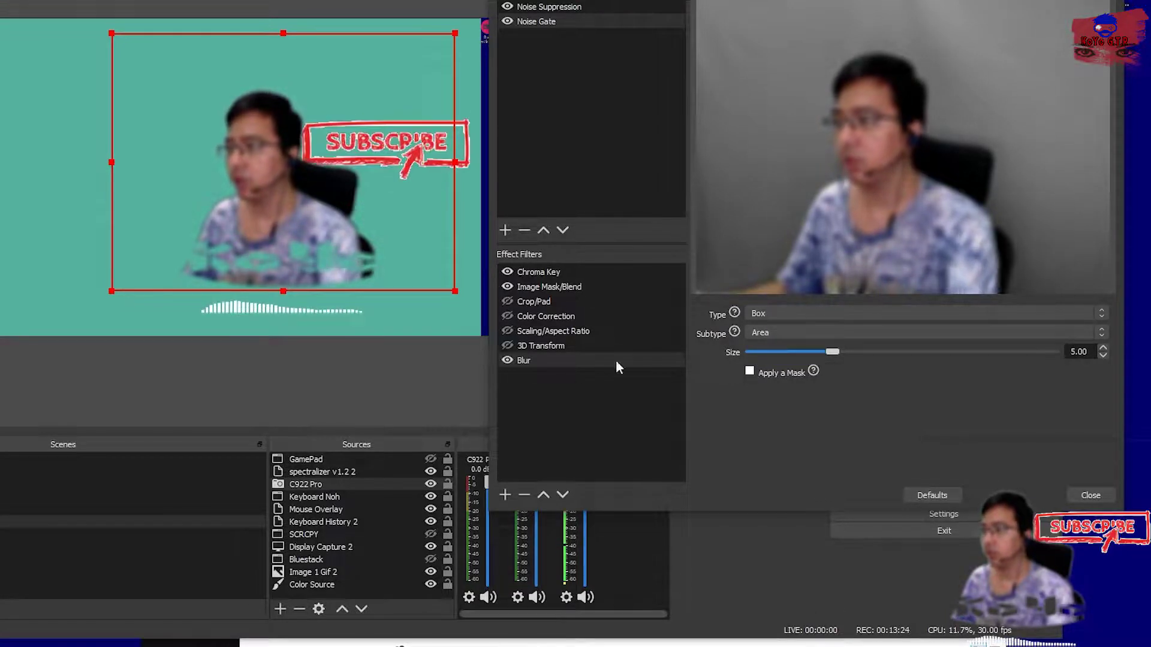
{"action": "left_click", "coordinate": [506, 360]}
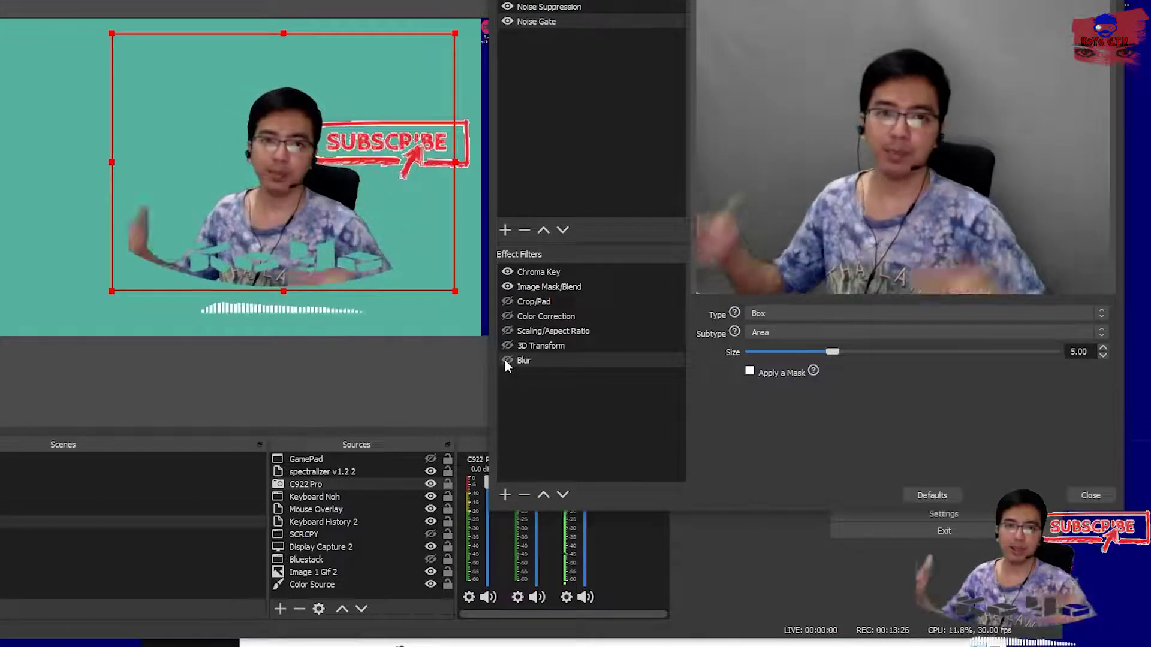